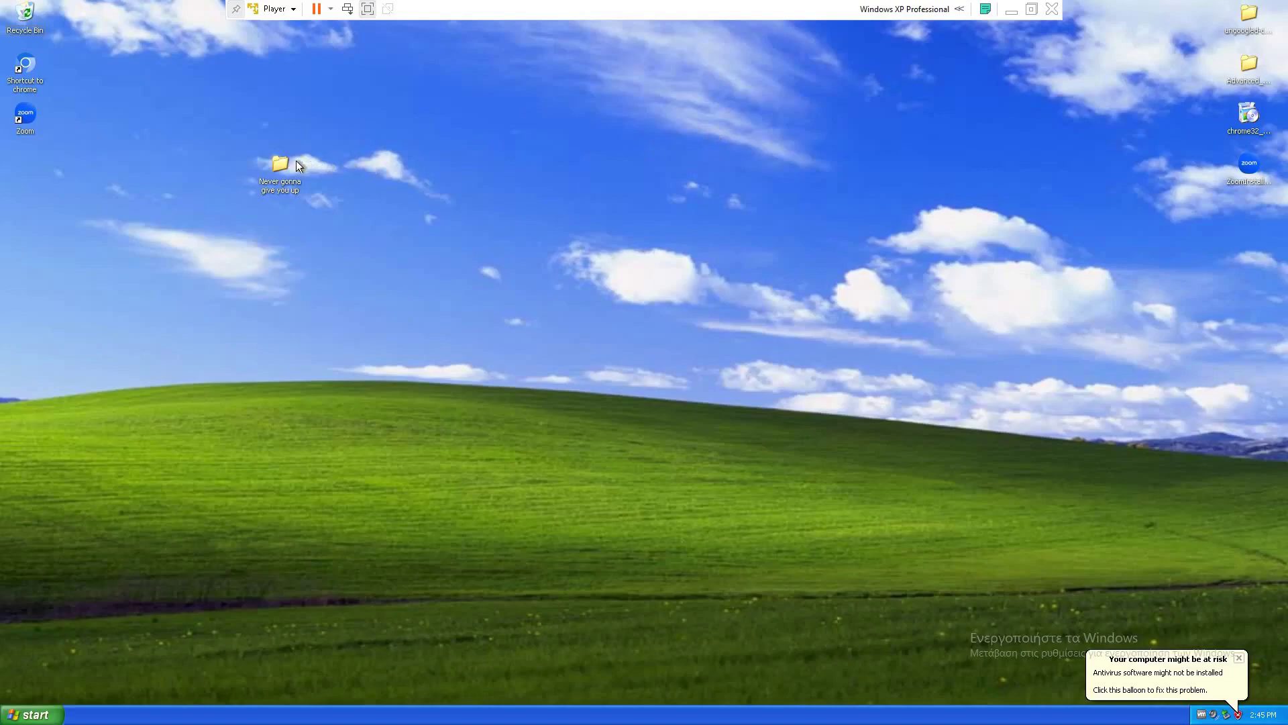
Move the Never gonna give you up folder to mid-desktop and open its x86 subfolder
click(440, 160)
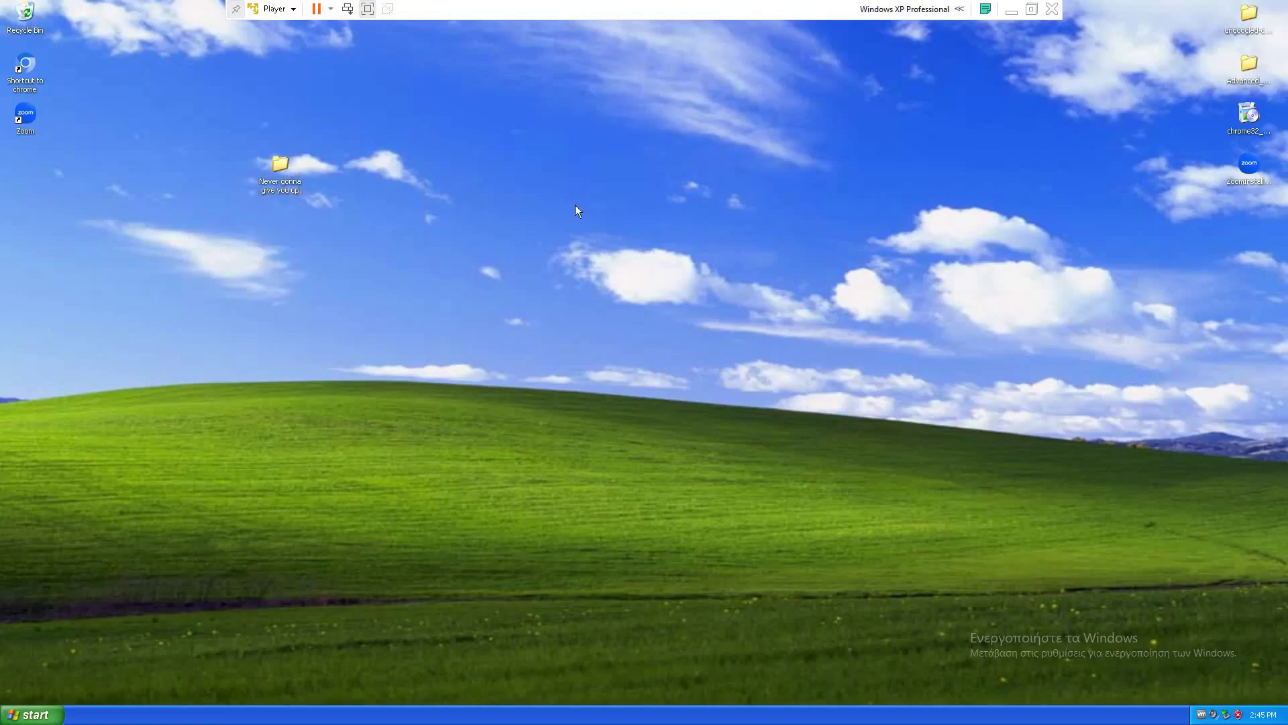
drag(279, 164, 525, 186)
double_click(525, 187)
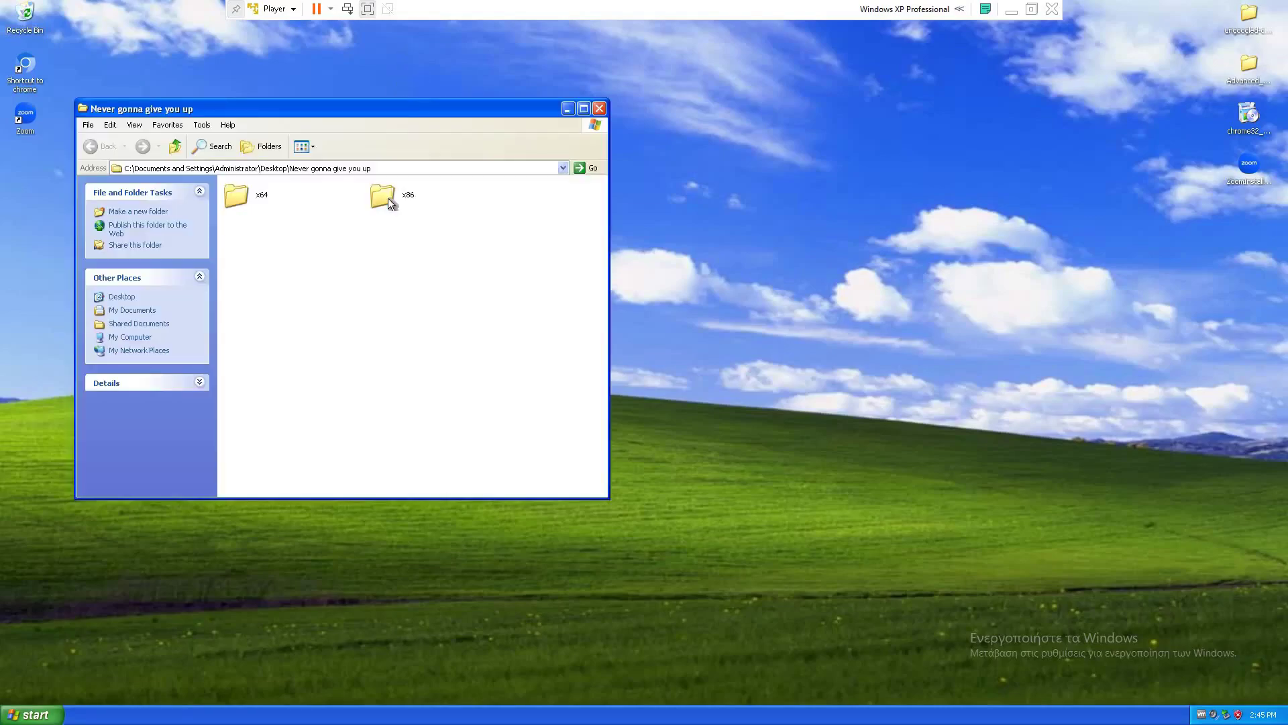
double_click(382, 195)
Select and deselect the six one-core-api cabinet files, then minimize the x86 window
drag(478, 333, 285, 199)
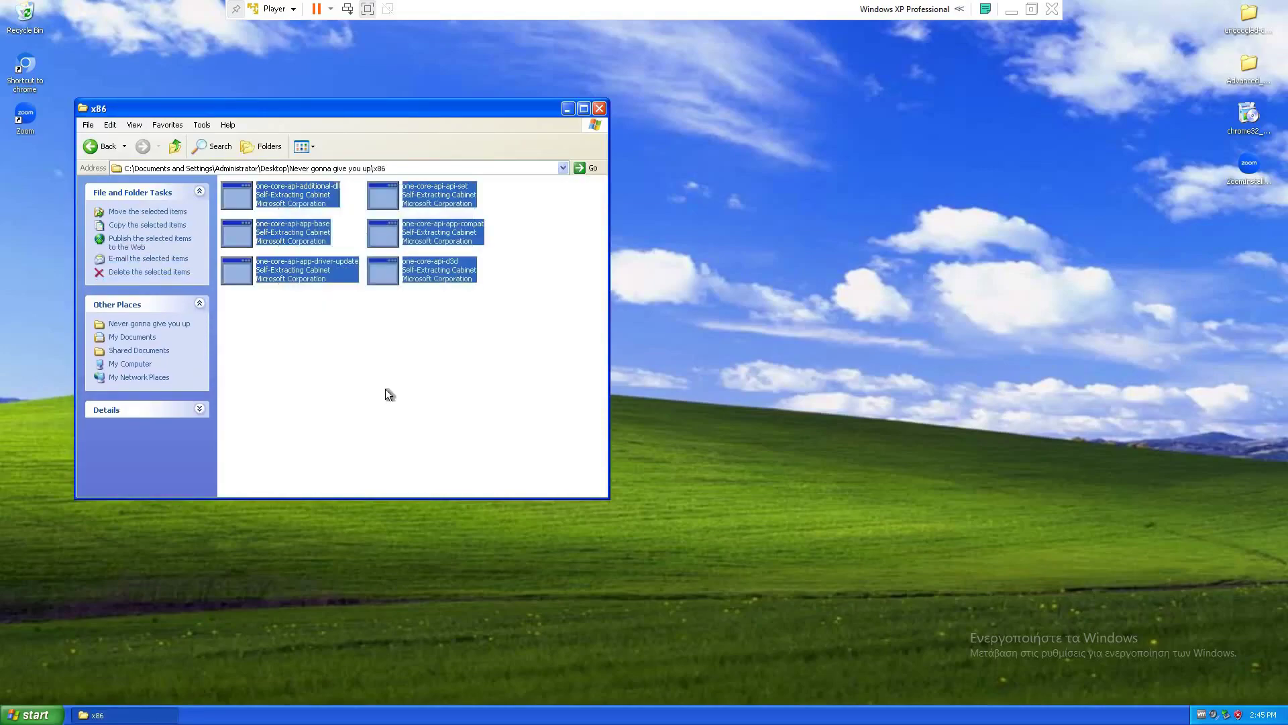
click(393, 374)
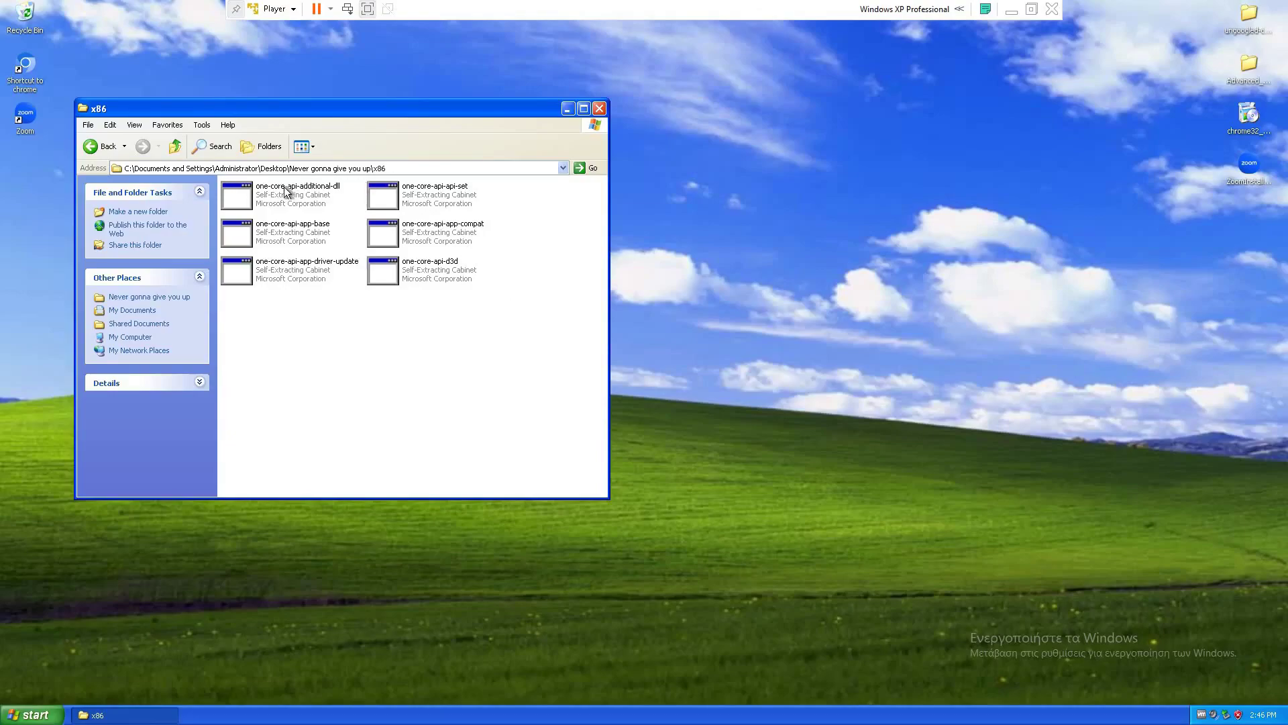
drag(526, 355, 221, 181)
click(349, 323)
drag(507, 312, 422, 363)
drag(551, 311, 219, 187)
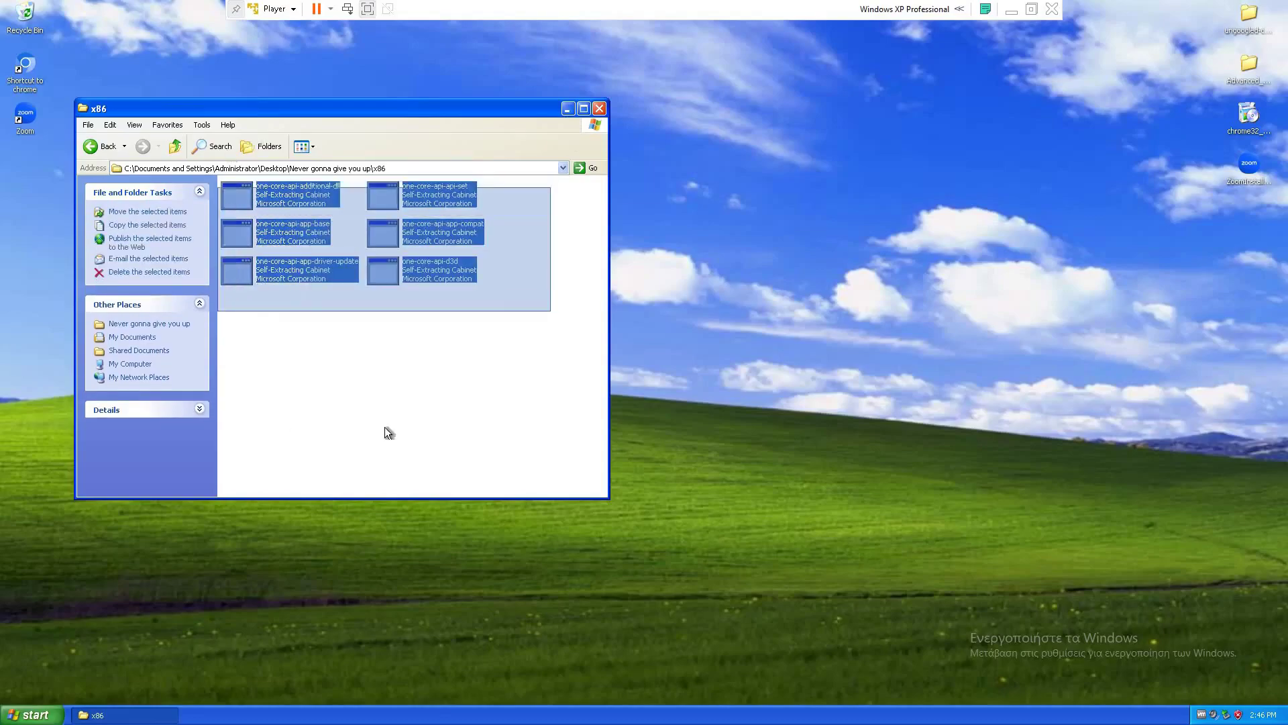
click(432, 384)
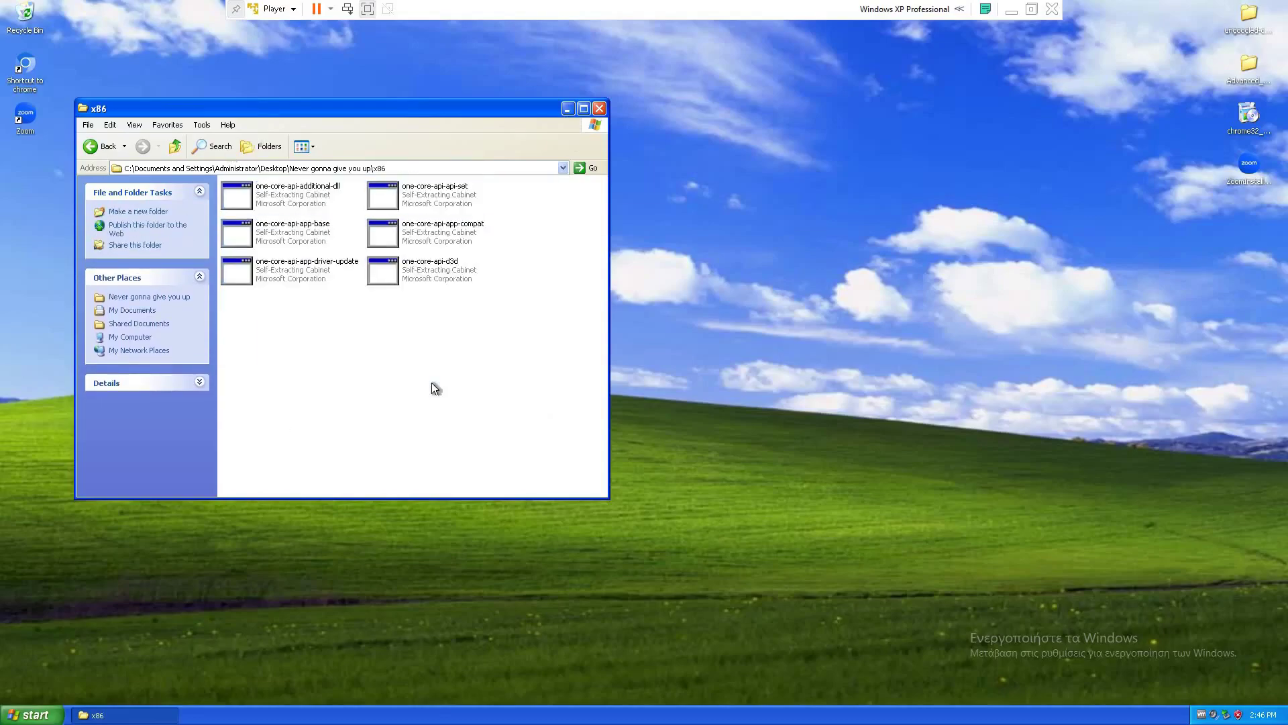
click(570, 110)
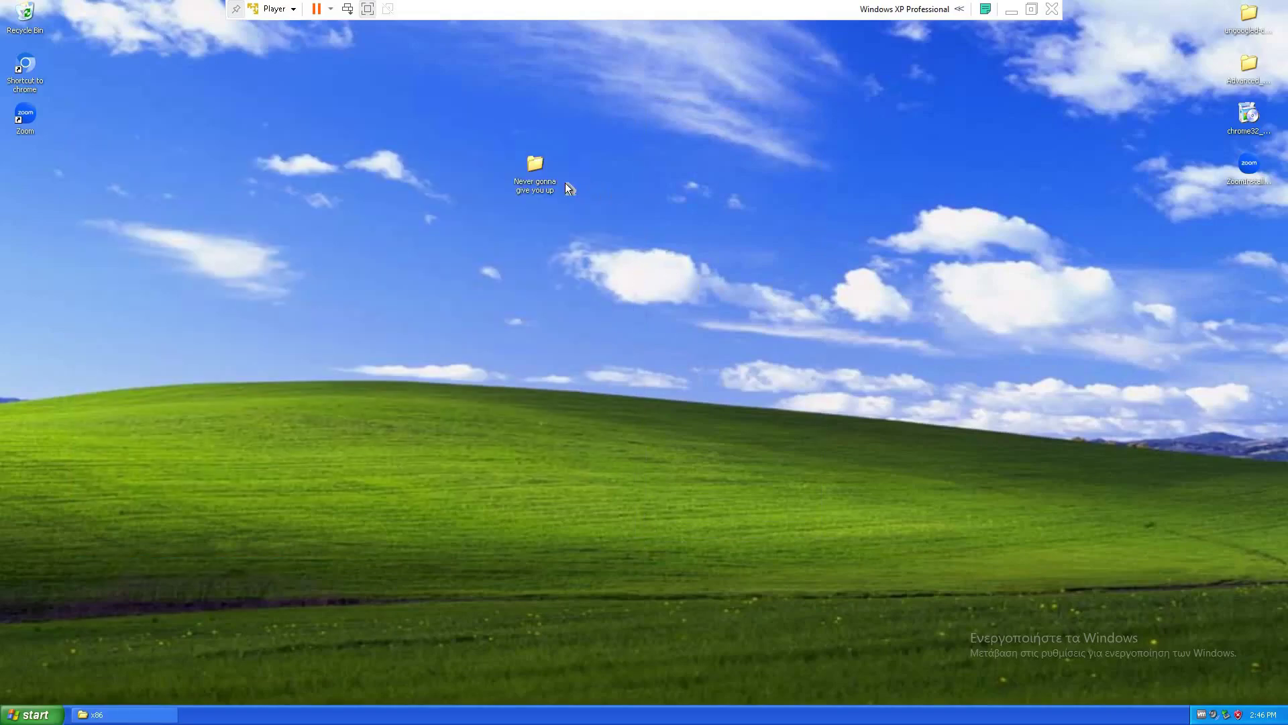
Place the Zoom shortcut on the desktop, then move and close the Zoom 5.13.5 start window
drag(25, 118, 280, 222)
click(312, 180)
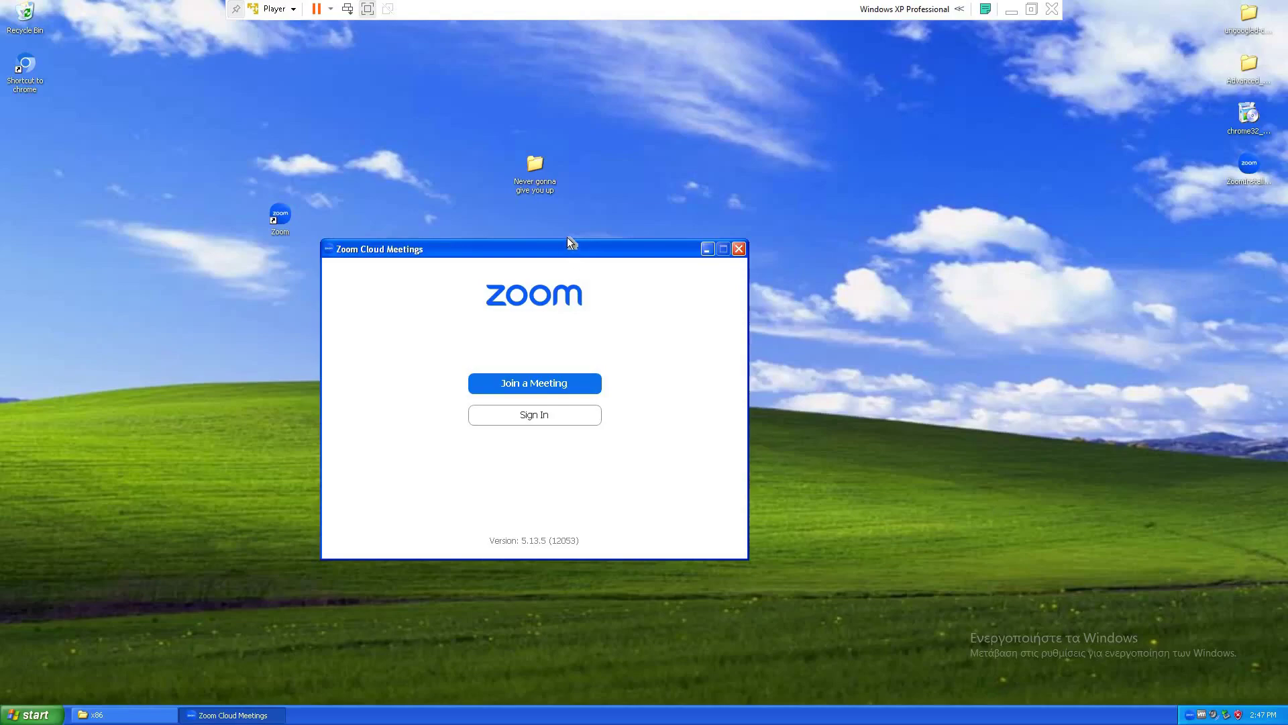
drag(573, 248, 697, 207)
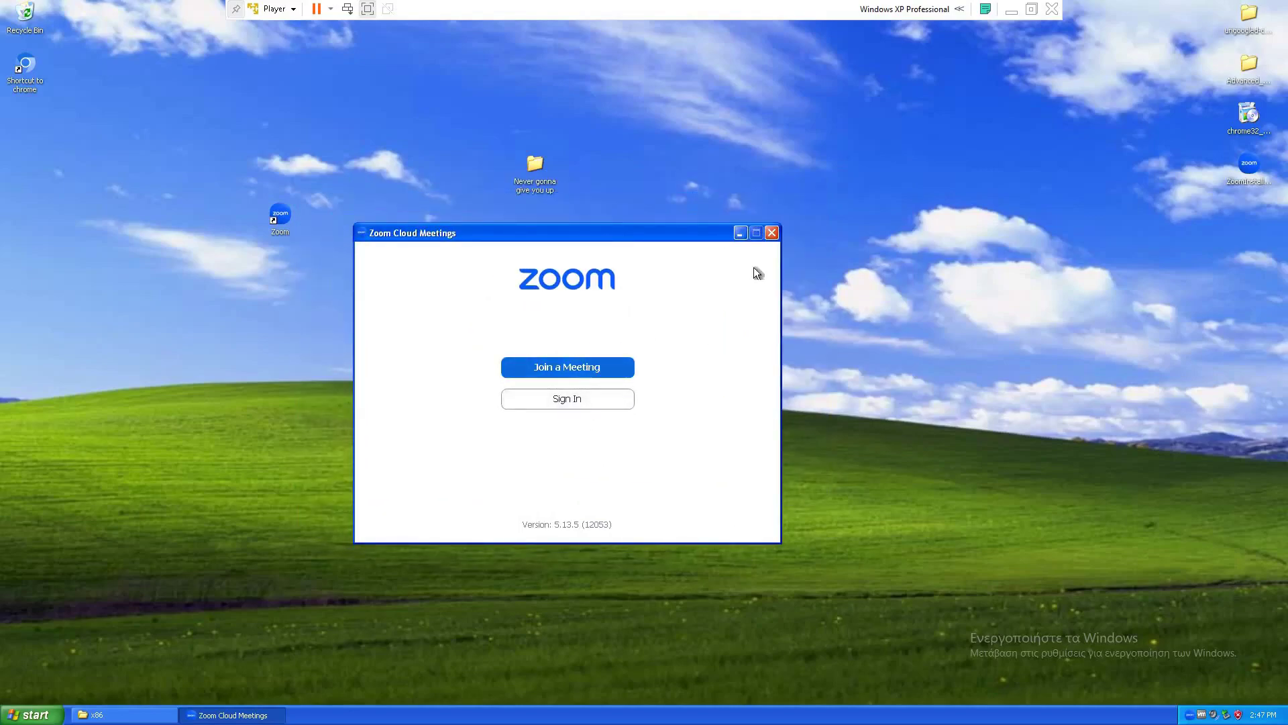
click(772, 234)
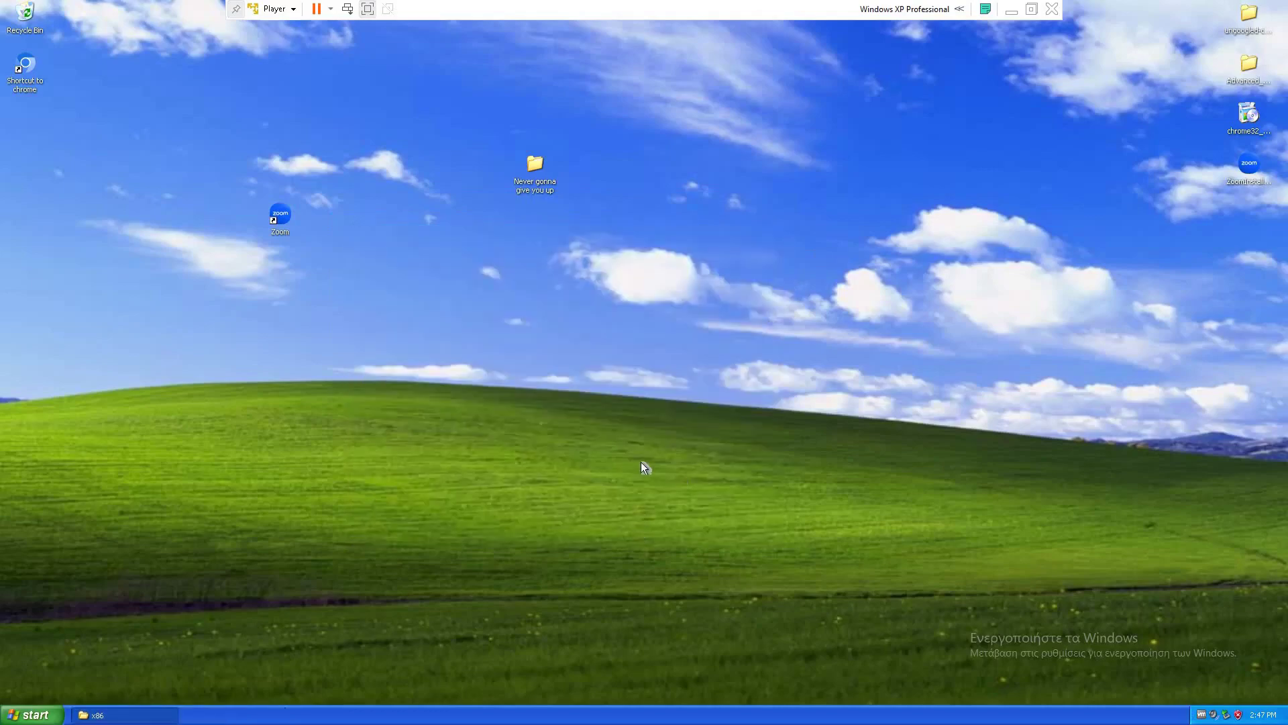
Launch Chromium from the Shortcut to chrome icon and bring its New Tab window forward
double_click(27, 84)
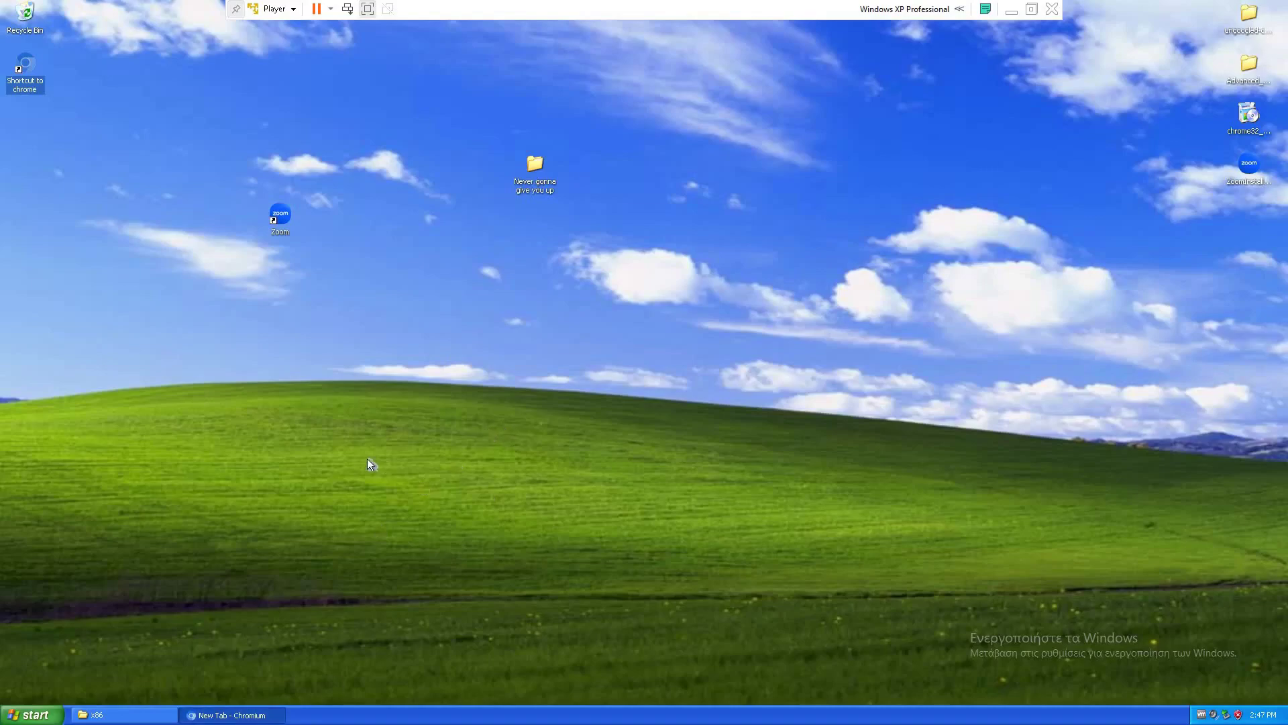
click(221, 714)
click(208, 713)
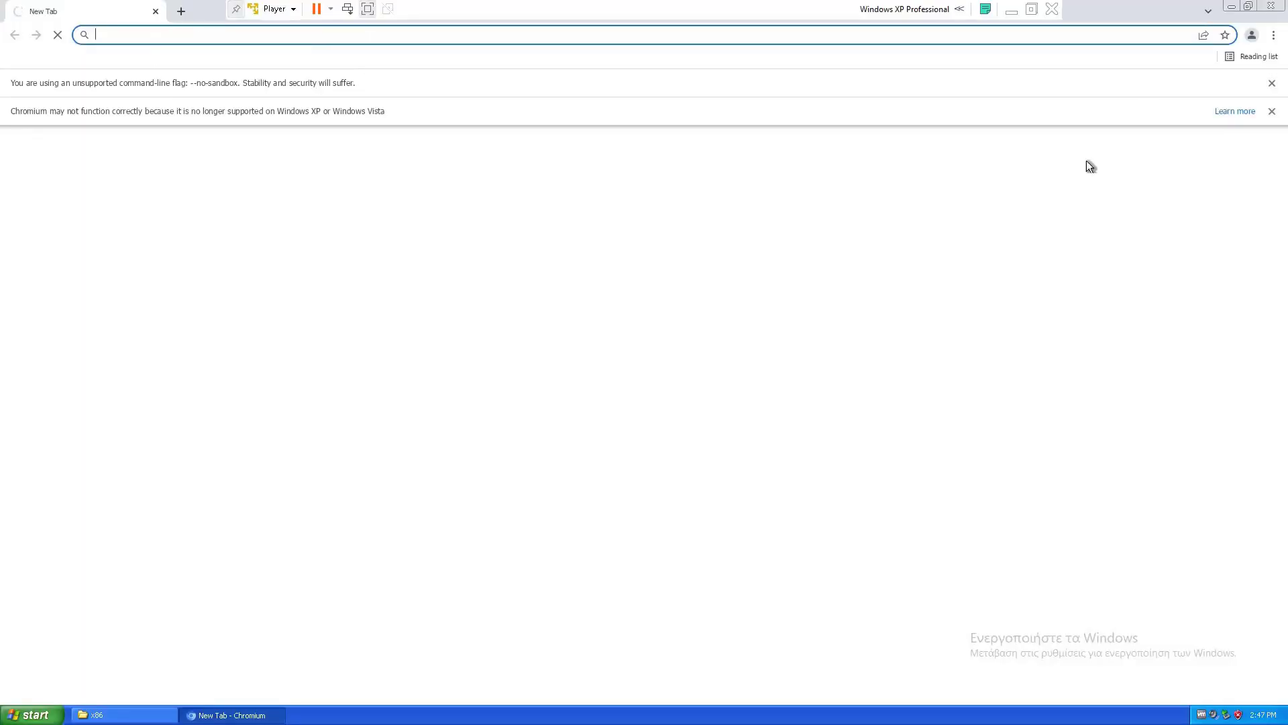
Dismiss both warning bars, check version 100.0.4896.62 on About Chromium, then minimize the browser
click(1273, 86)
click(1272, 84)
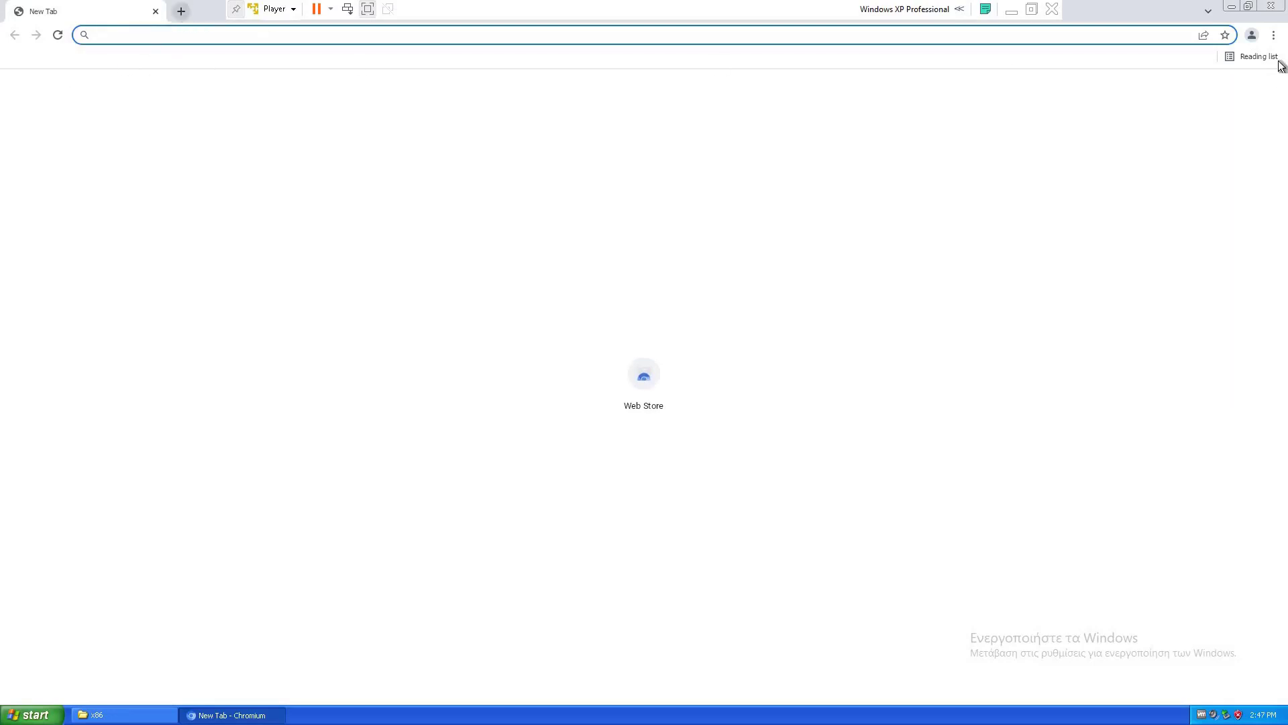
click(1274, 35)
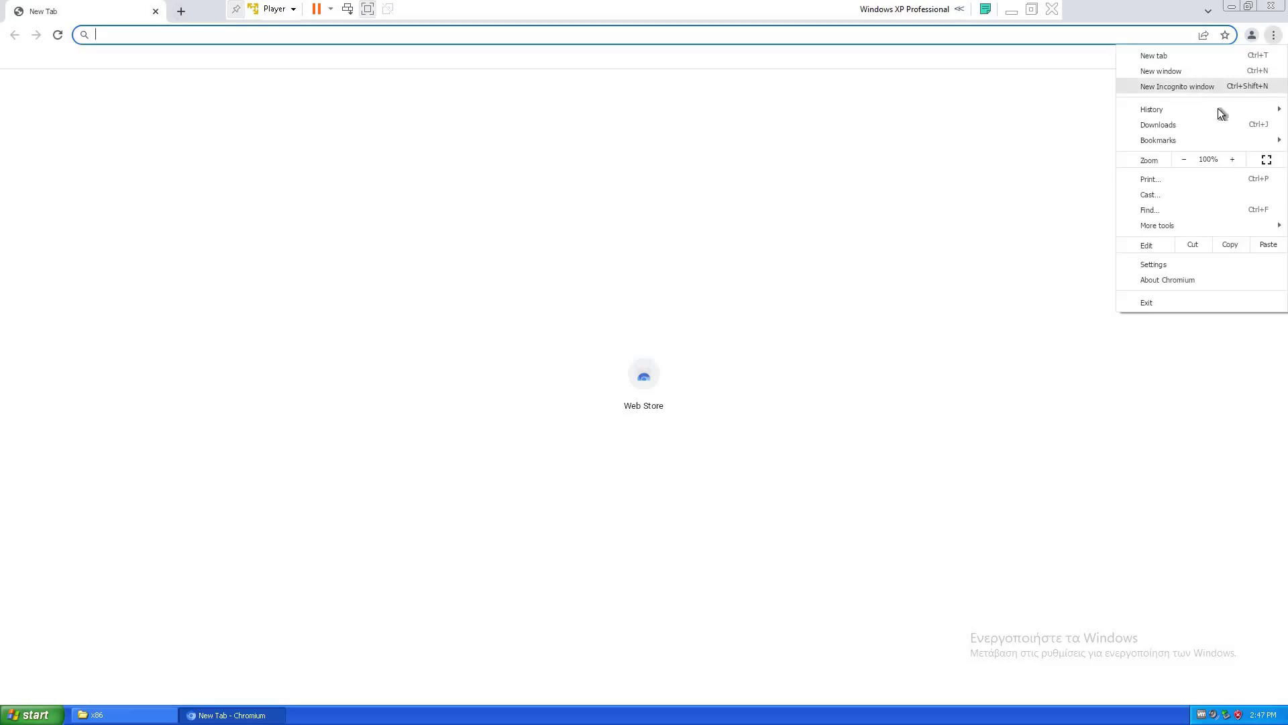
mouse_move(1218, 108)
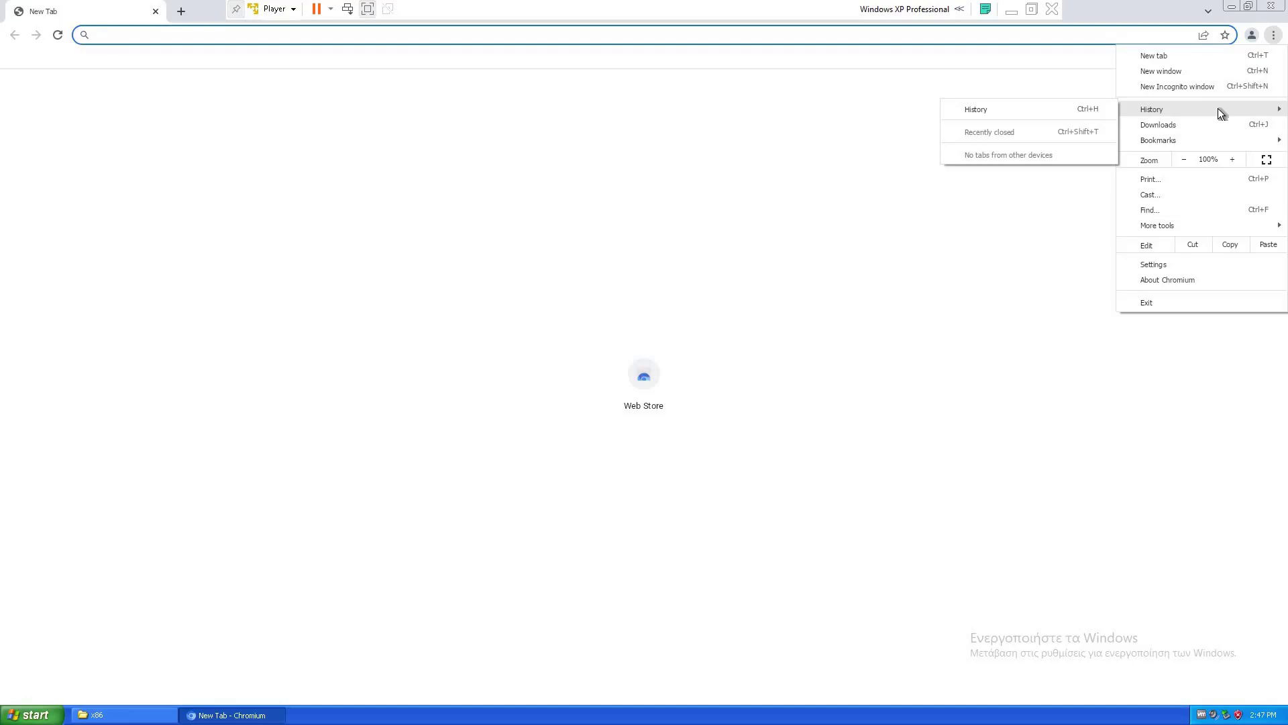
click(1164, 280)
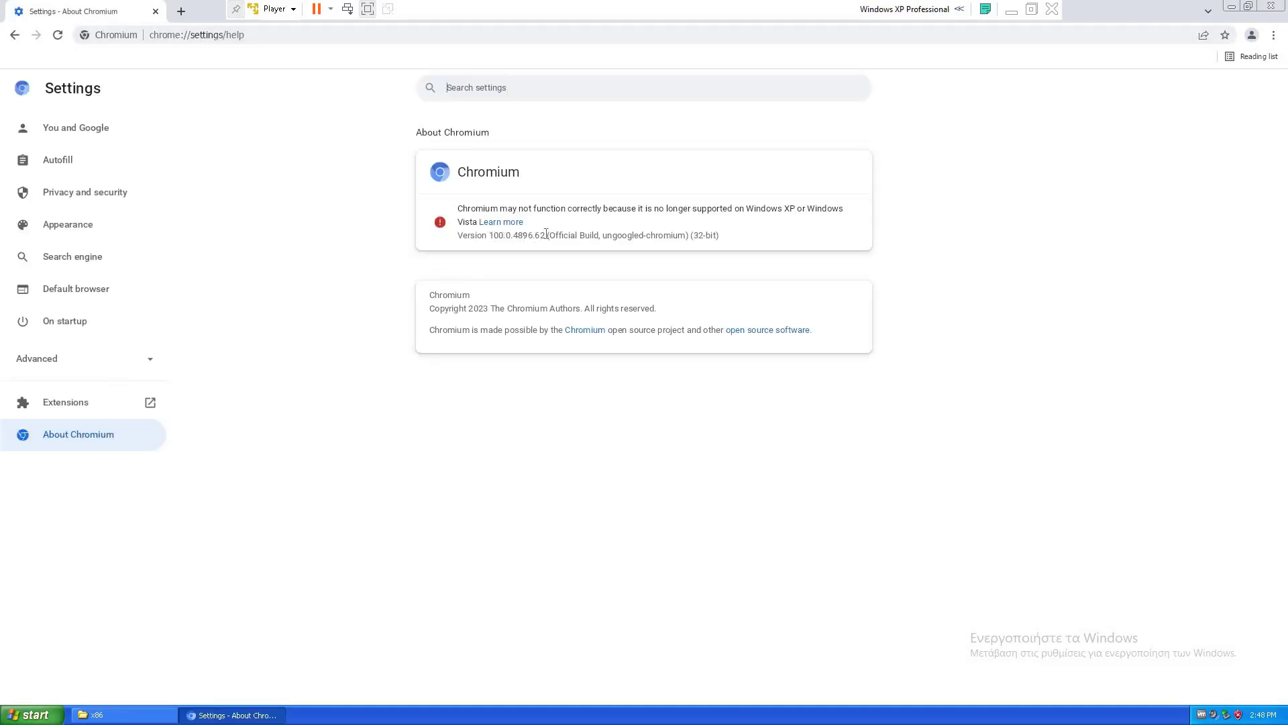
drag(489, 235, 547, 235)
key(super+d)
Move the chrome shortcut near the desktop centre and open its Properties
drag(493, 298, 496, 292)
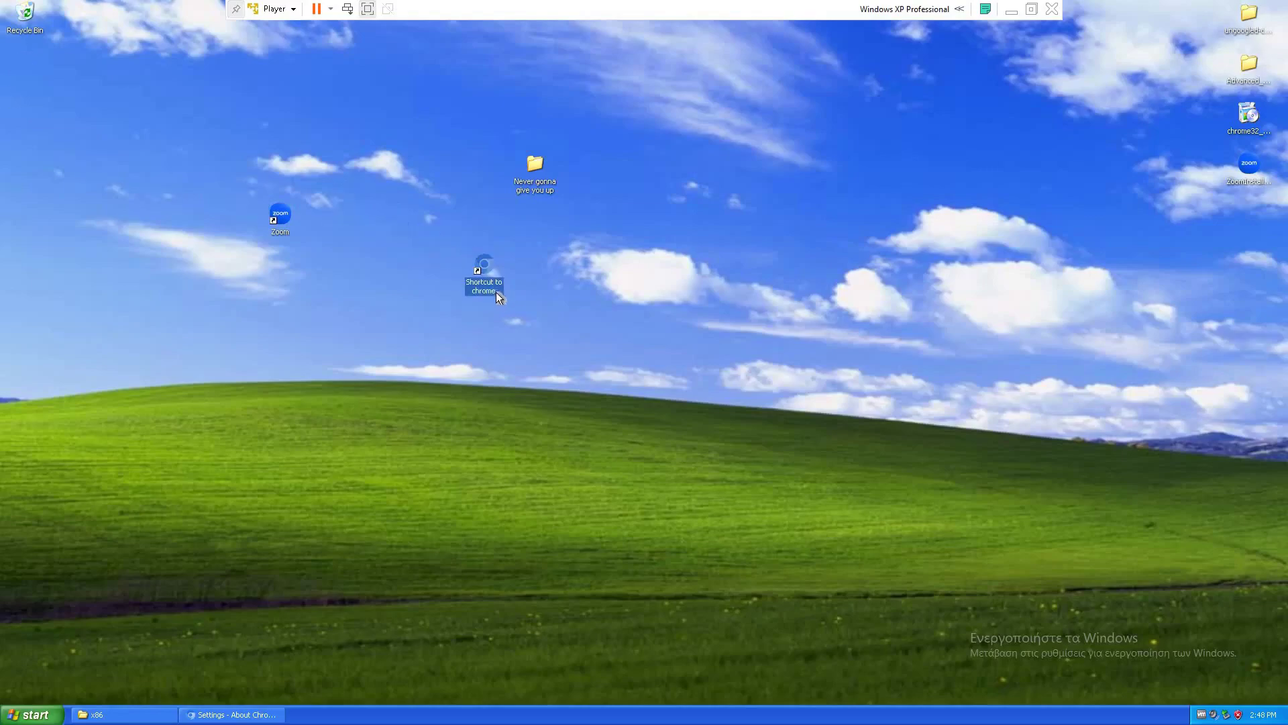
right_click(496, 291)
click(550, 421)
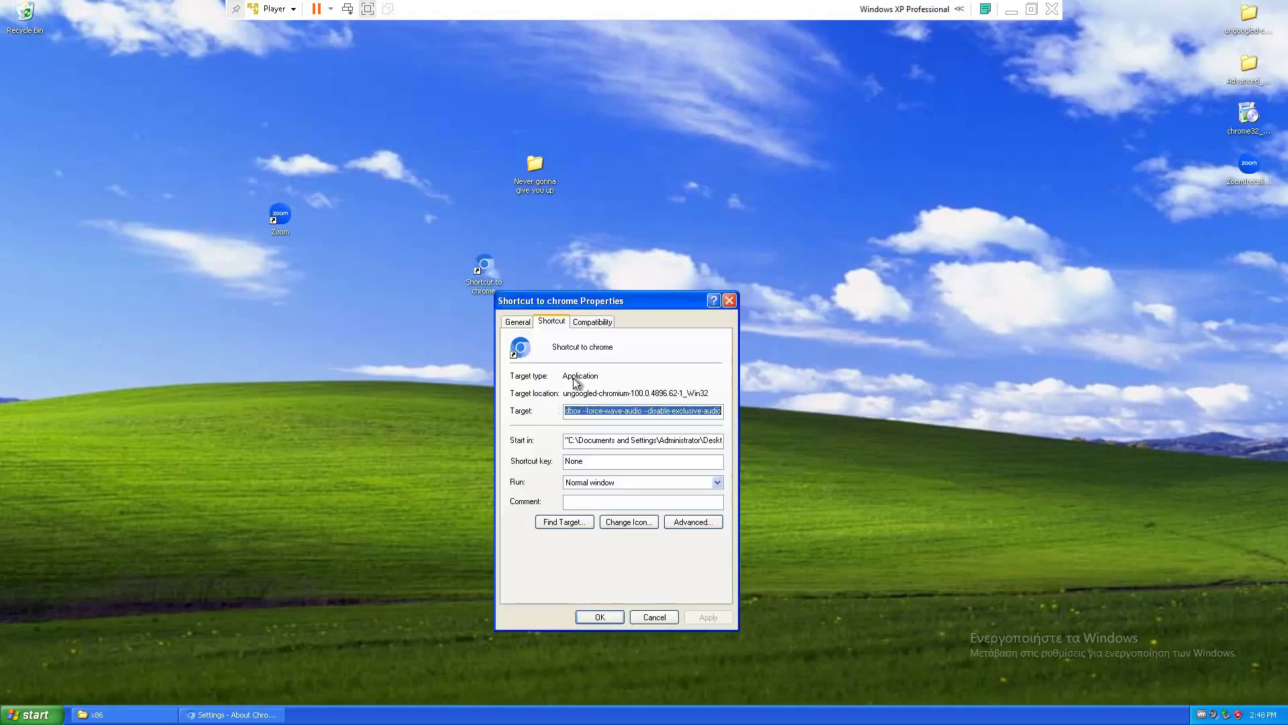
Inspect the Target flags --no-sandbox --force-wave-audio --disable-exclusive-audio by selecting the command line
drag(614, 414, 716, 412)
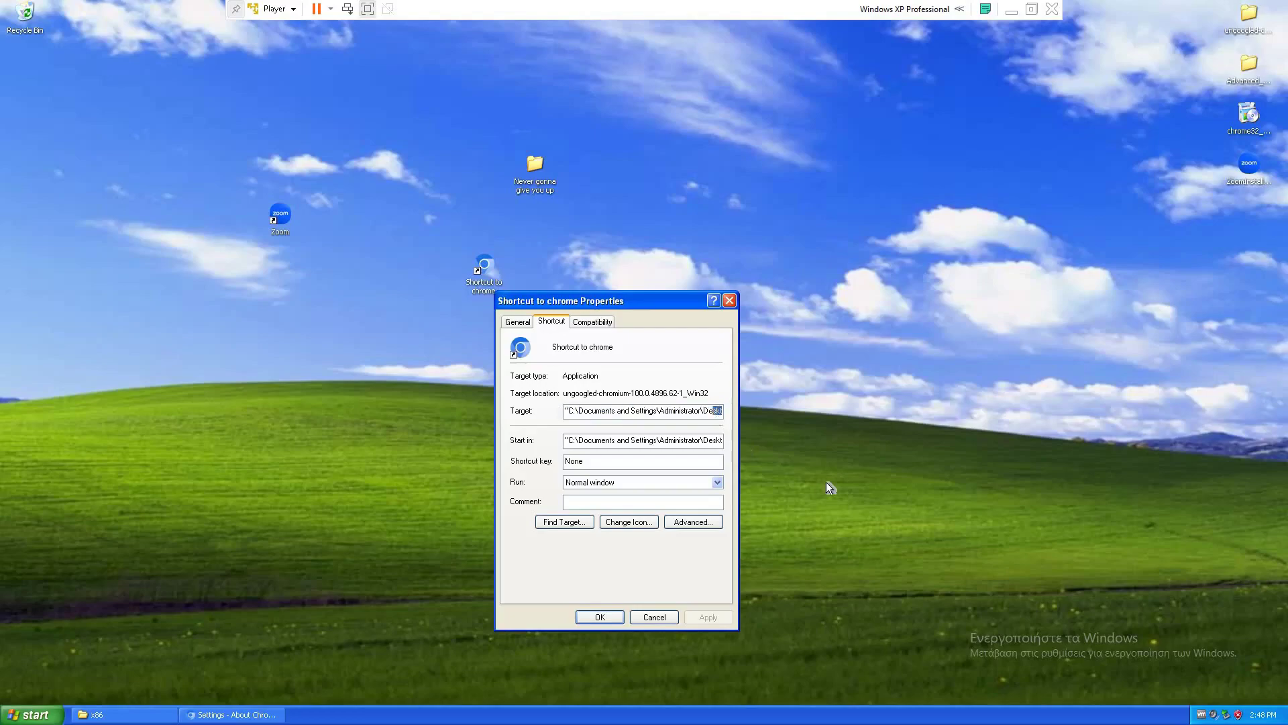
key(Right)
key(Right)
key(Right)
key(Right)
key(Right)
key(Right)
key(Right)
key(Right)
key(Right)
key(Right)
key(Right)
key(Right)
key(Right)
key(Right)
key(Right)
key(Right)
key(Right)
key(Right)
key(Right)
key(Right)
key(Right)
key(Right)
key(Right)
key(Right)
key(Right)
key(Right)
key(Right)
key(Right)
key(Right)
key(Right)
key(Right)
key(Right)
key(Right)
key(Right)
key(Right)
key(Right)
key(Right)
key(Right)
key(Right)
key(Right)
key(Right)
key(shift+Right)
key(shift+Right)
key(shift+Right)
key(shift+Right)
key(shift+Right)
key(shift+Right)
key(shift+Right)
key(shift+Right)
key(shift+Right)
key(shift+Right)
key(shift+Right)
key(shift+Right)
key(shift+Right)
key(shift+Right)
key(shift+Right)
key(shift+Right)
key(shift+Right)
key(shift+Right)
key(shift+Right)
key(shift+Right)
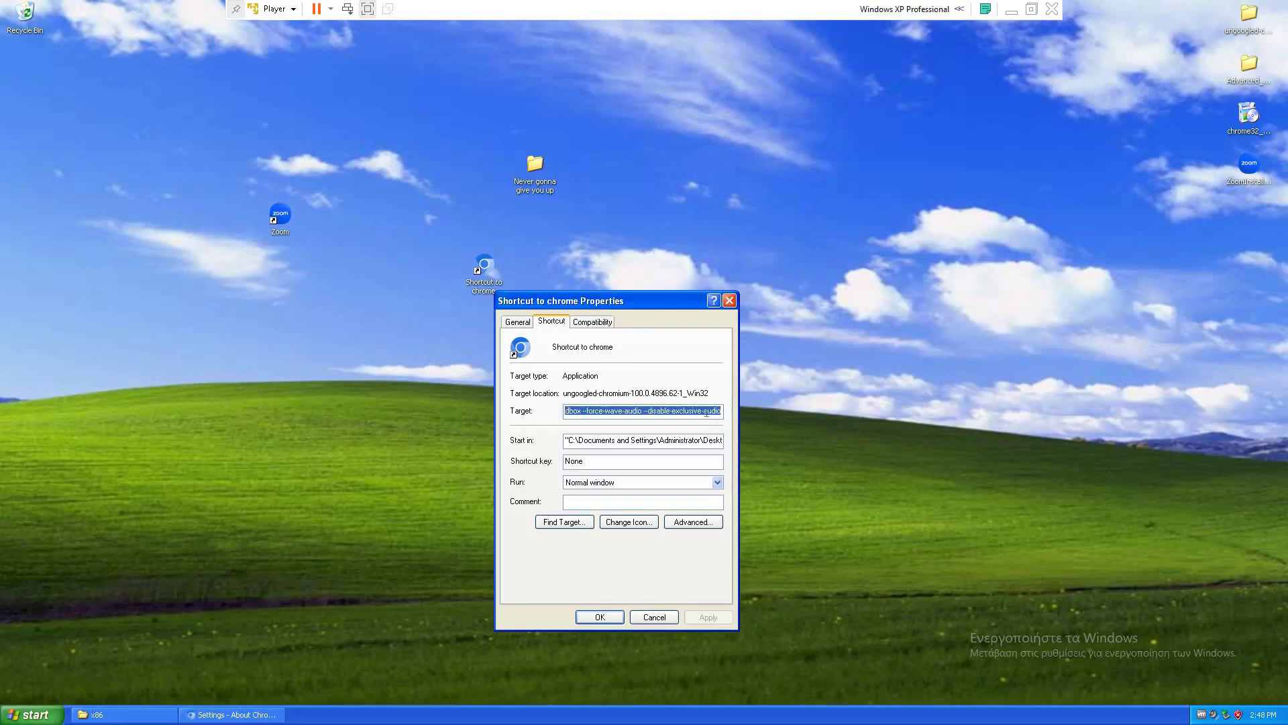
key(Right)
key(shift+Home)
Dismiss the desktop context menu and move the chrome shortcut down onto the hilltop
right_click(801, 279)
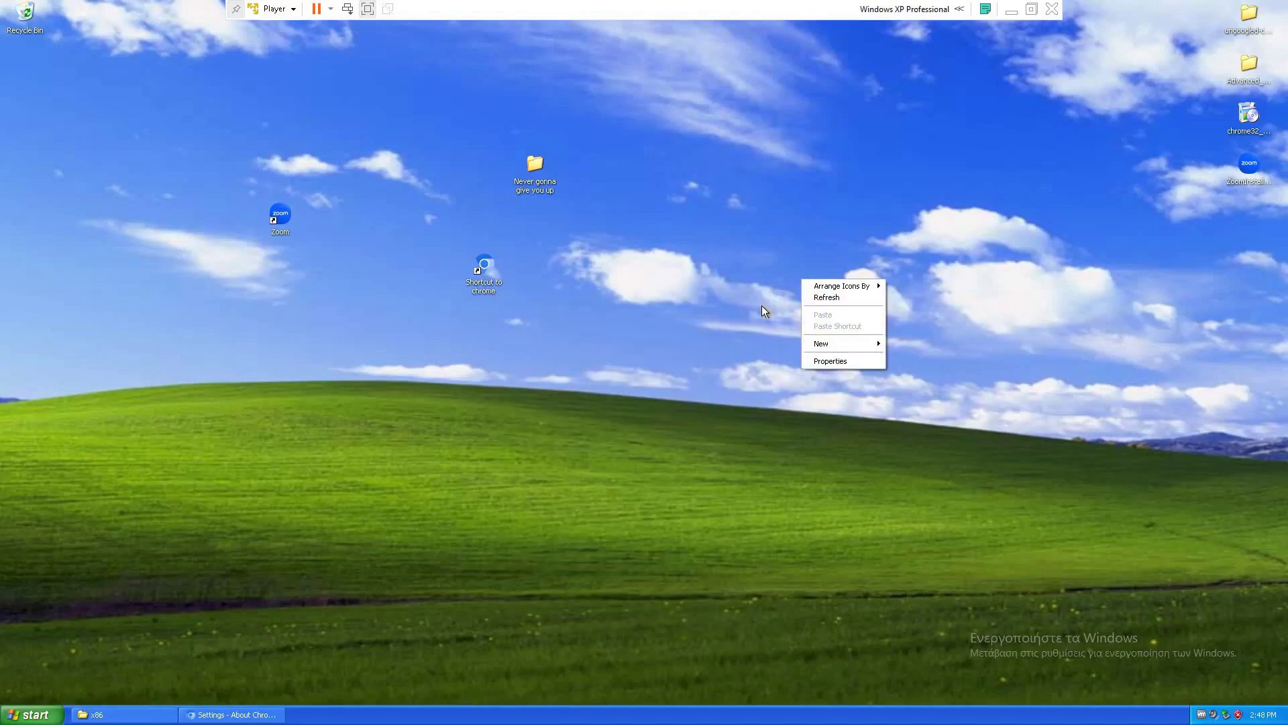
click(457, 291)
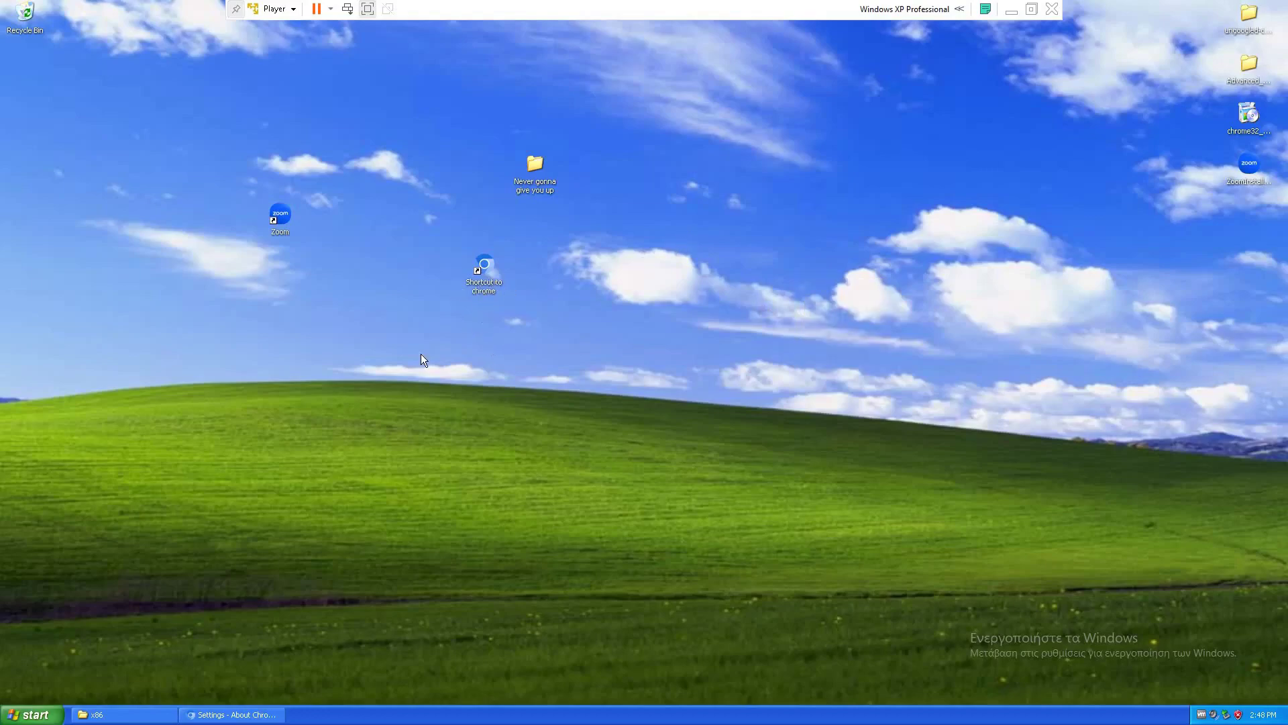
drag(421, 355, 433, 379)
click(531, 352)
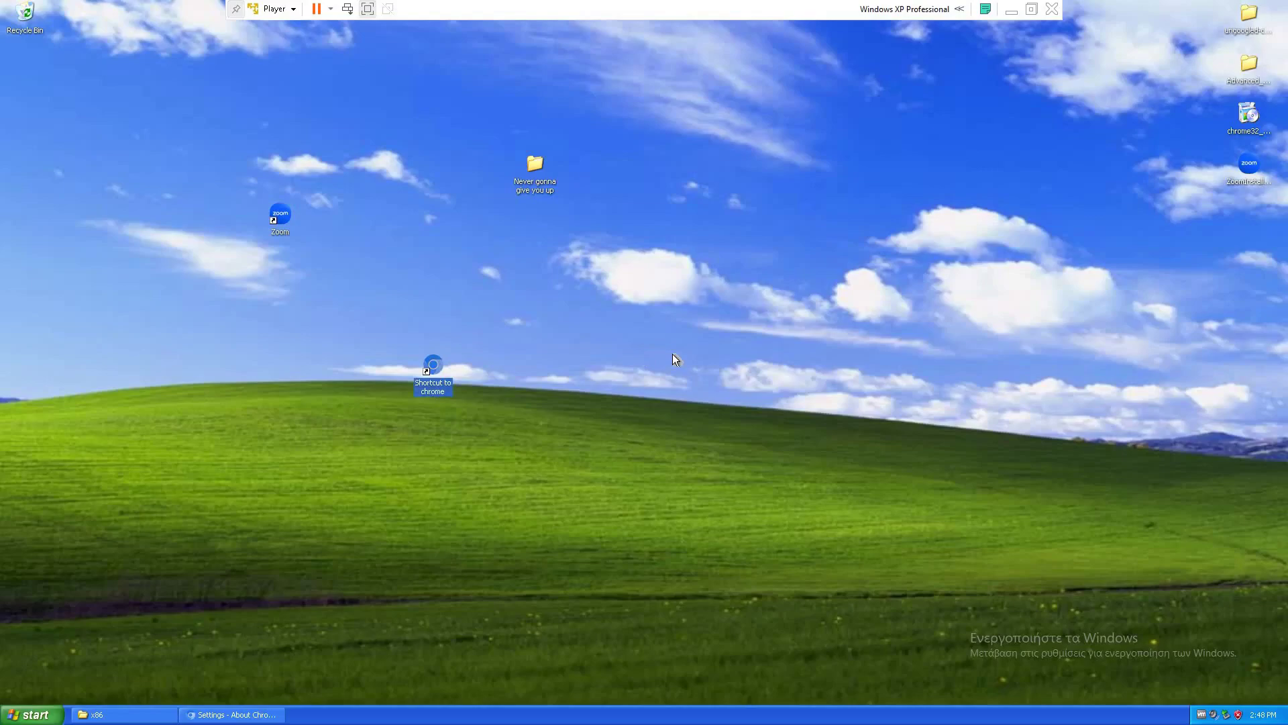
click(656, 334)
Open the chrome shortcut's Properties on the Compatibility tab
right_click(436, 386)
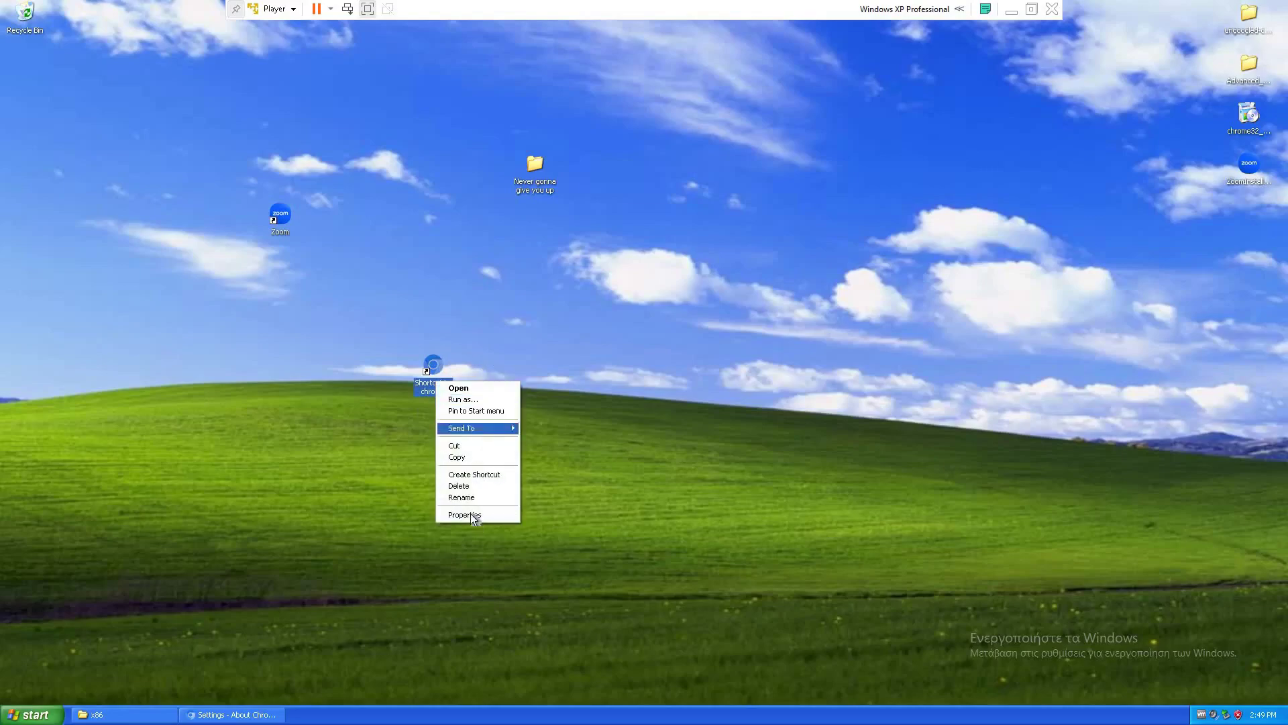
click(465, 514)
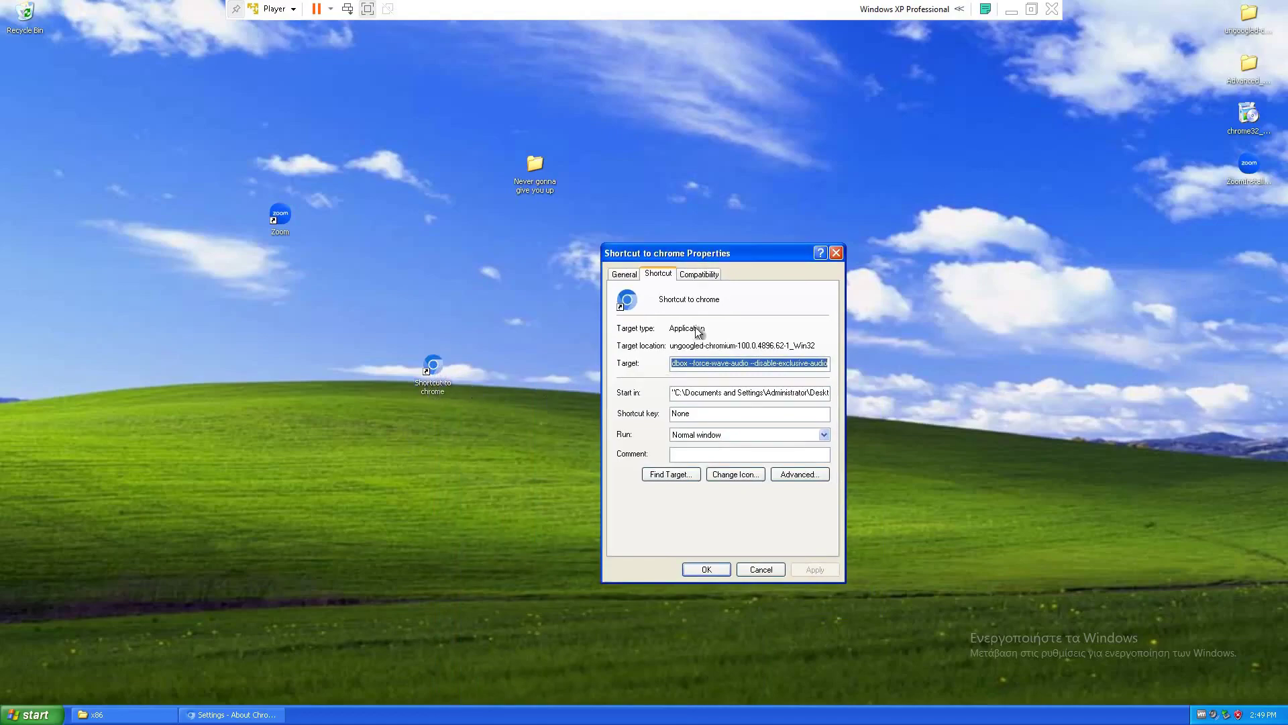
click(700, 273)
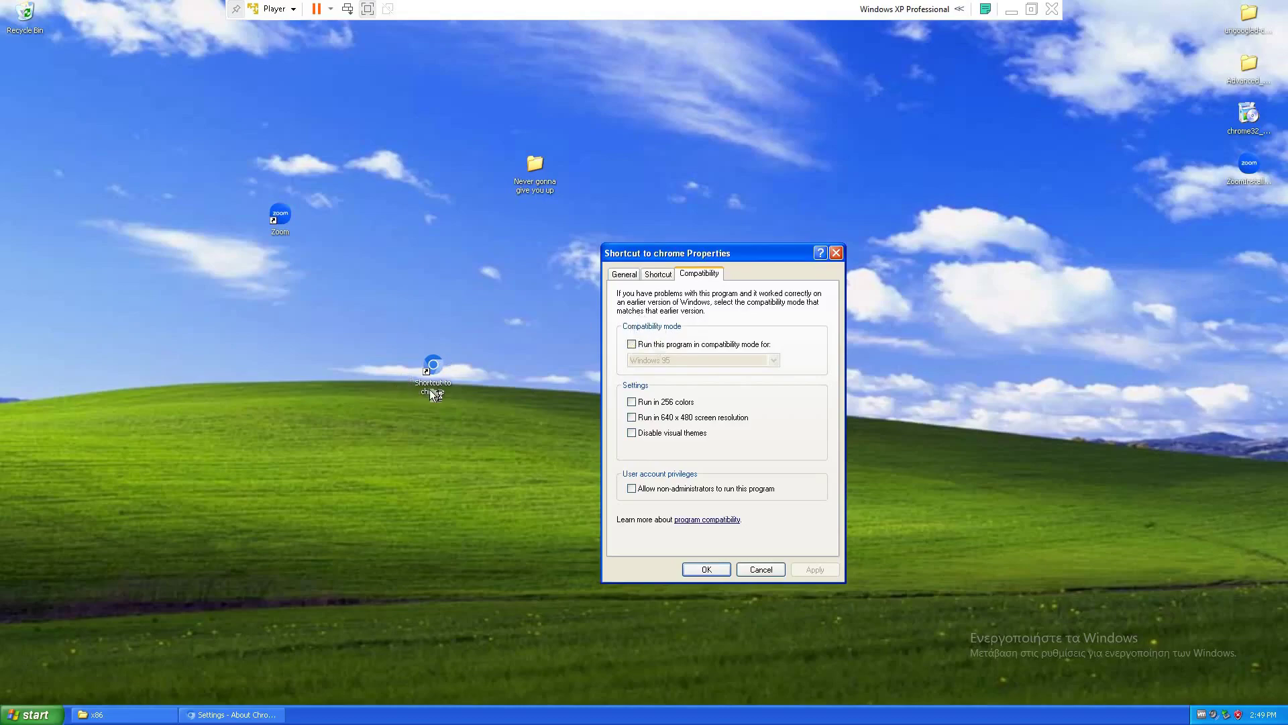
Enable compatibility mode, browse the Windows 95 to Windows 10 list, keep Windows 95, and apply
click(667, 343)
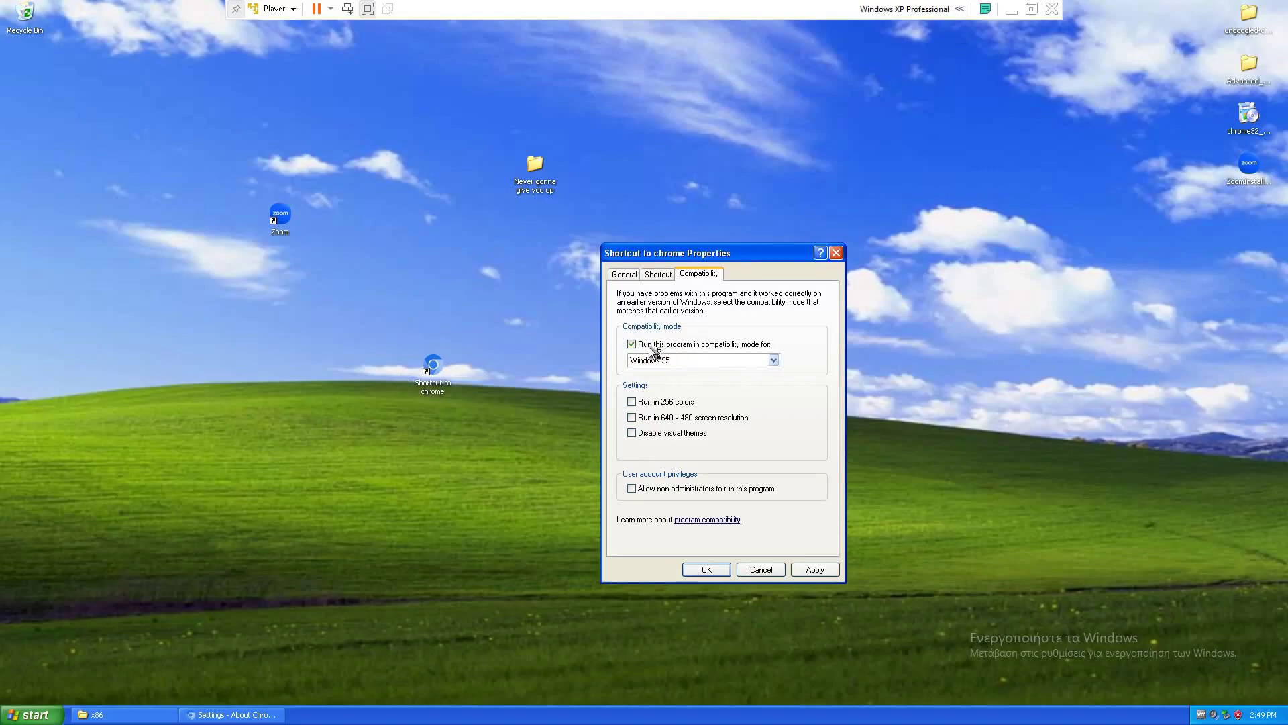
click(730, 364)
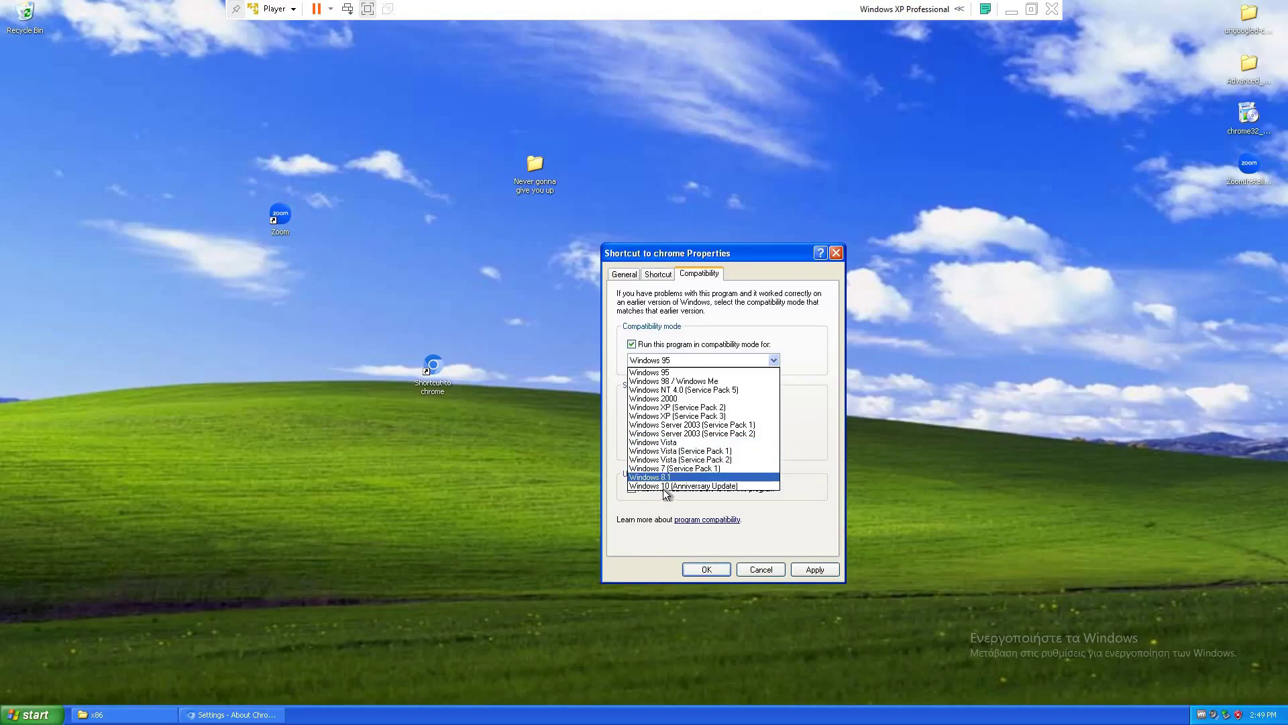
click(645, 356)
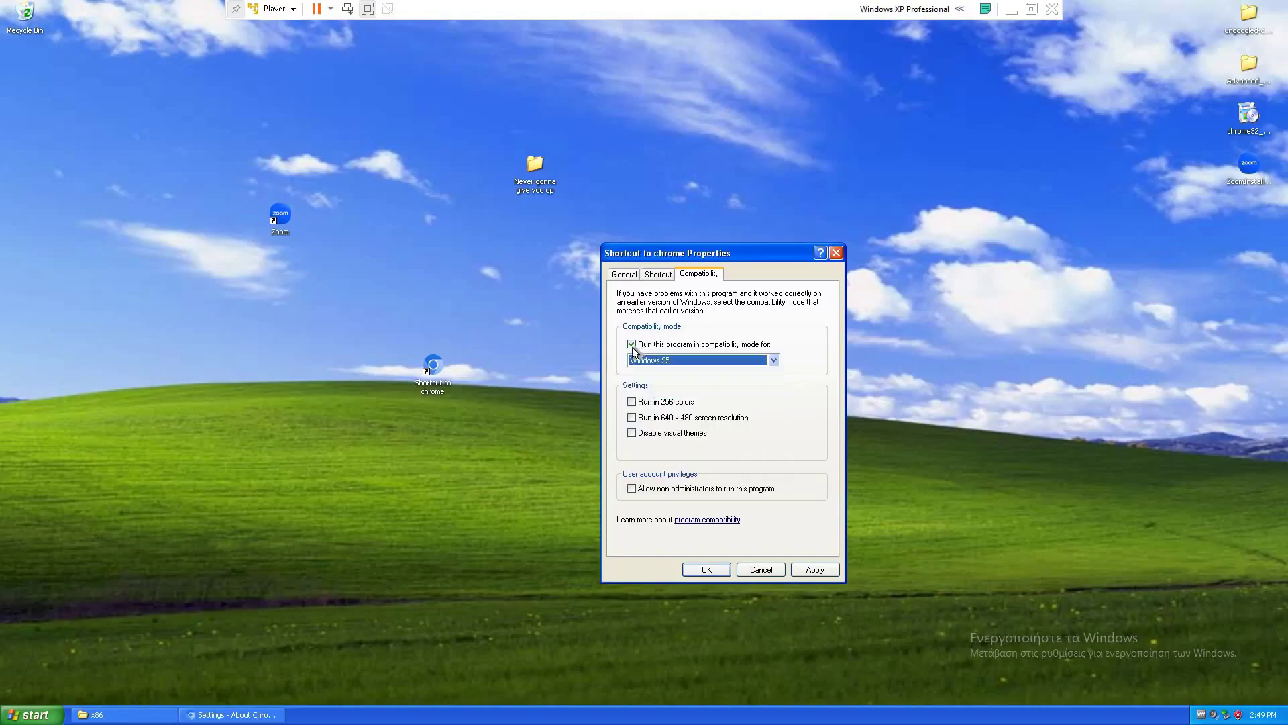
click(814, 569)
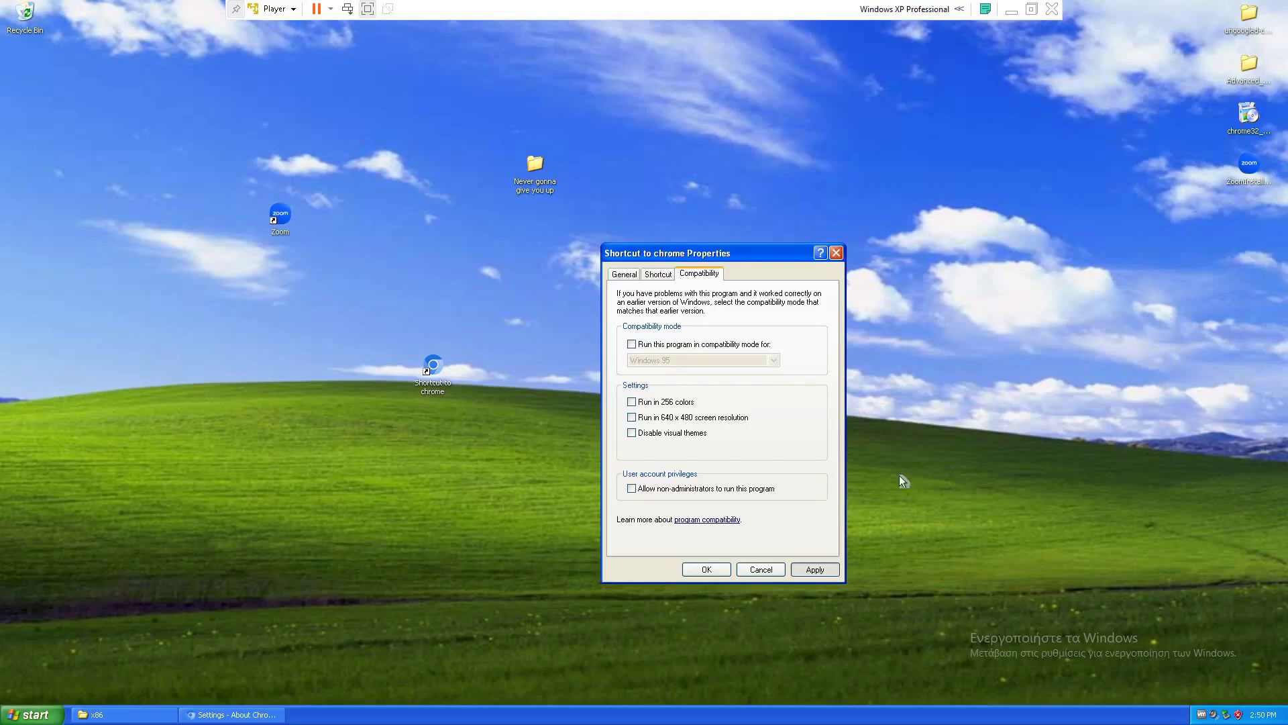
Close the chrome shortcut's Properties dialog with Esc
key(Escape)
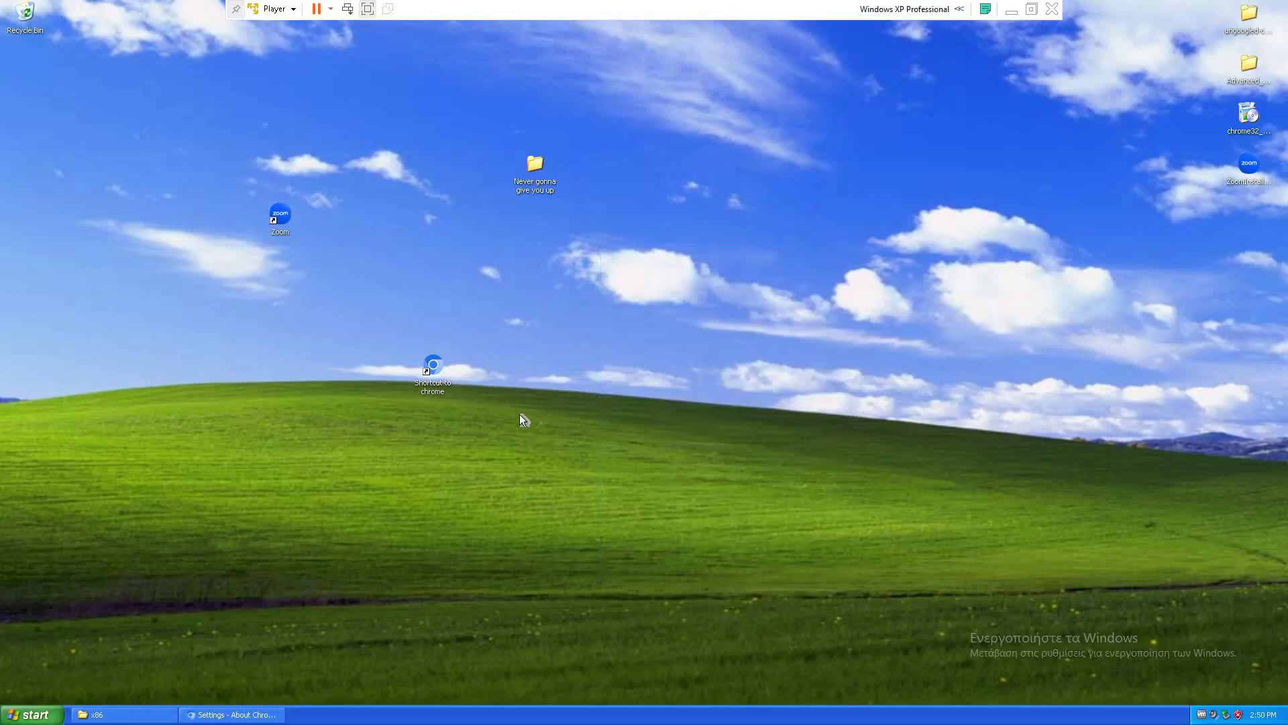